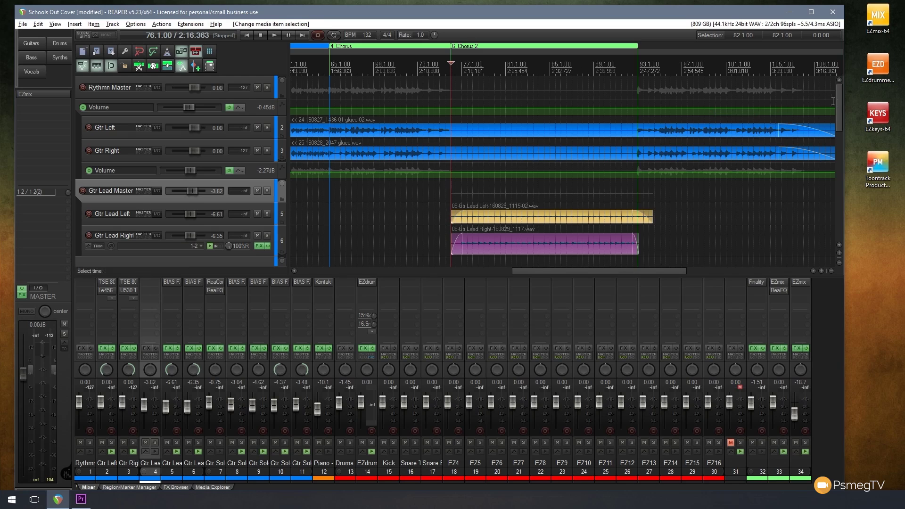
Turn grid snapping on and make the Gtr Lead Right and Gtr Lead Left tracks taller.
drag(838, 107, 839, 109)
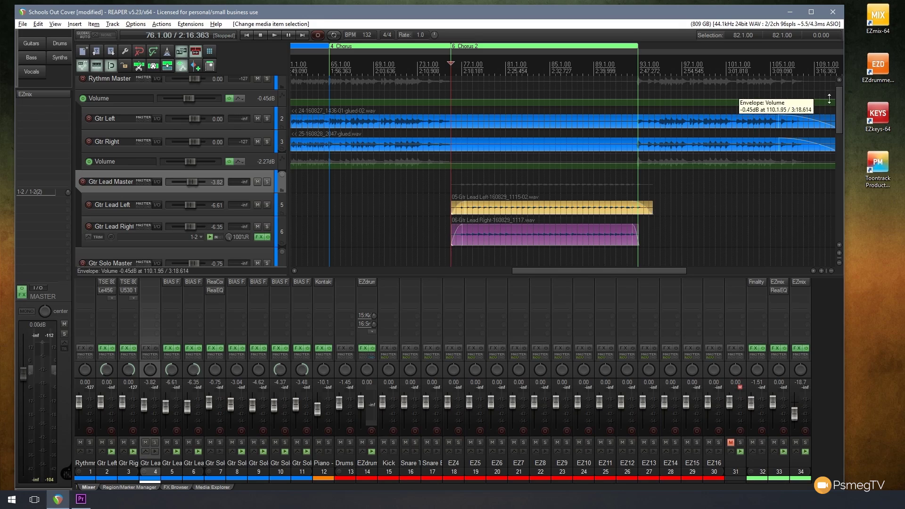
drag(838, 101, 839, 114)
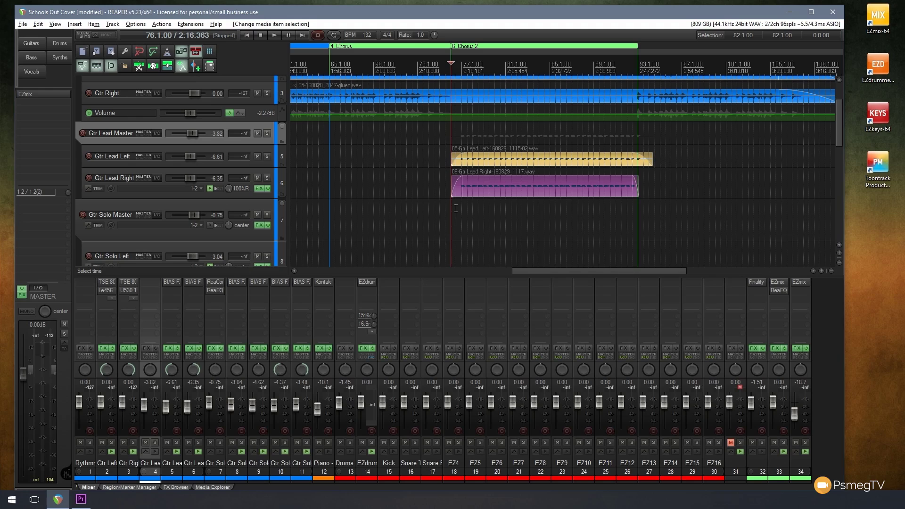
click(113, 65)
drag(267, 202, 266, 228)
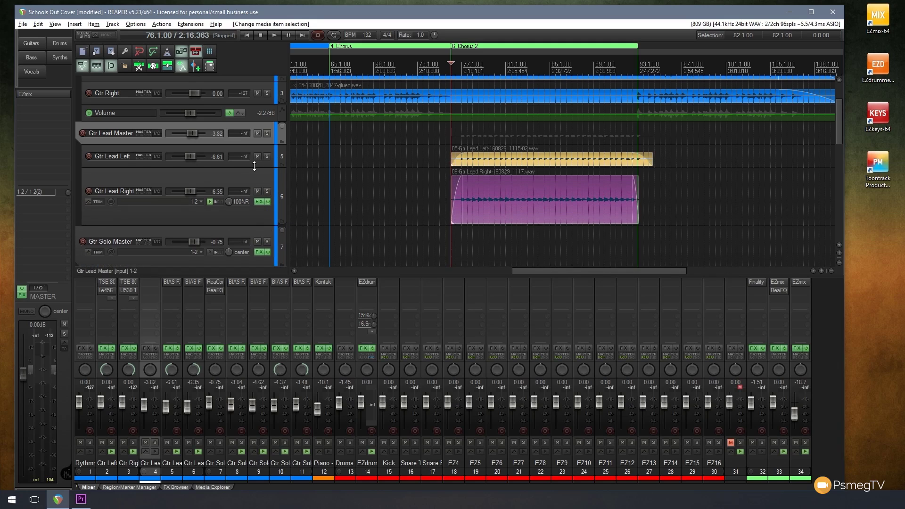
drag(254, 166, 254, 205)
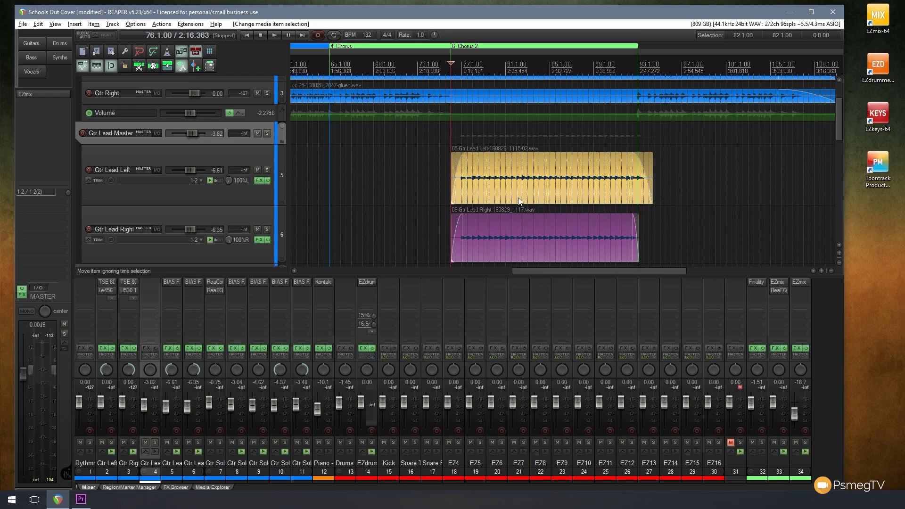
Zoom in and move the yellow Gtr Lead Left item one beat later.
scroll(618, 237, up, 3)
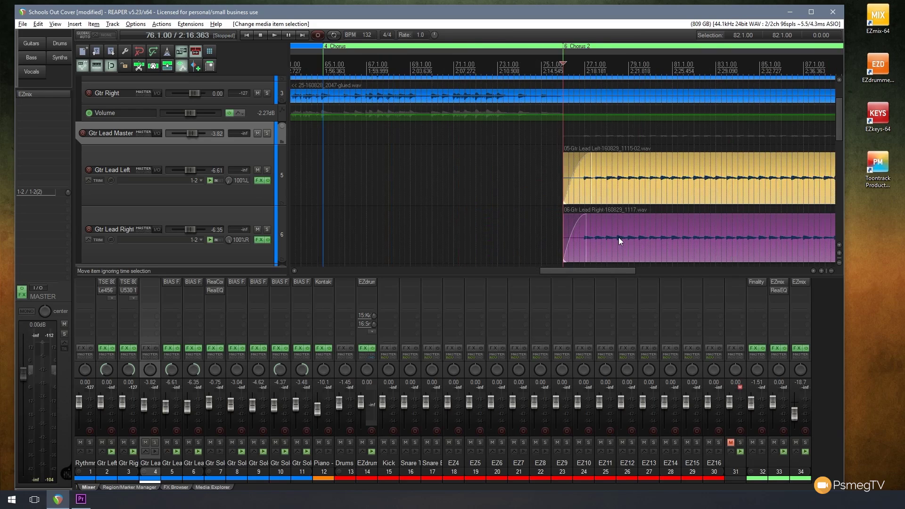
scroll(618, 236, up, 4)
drag(595, 272, 672, 270)
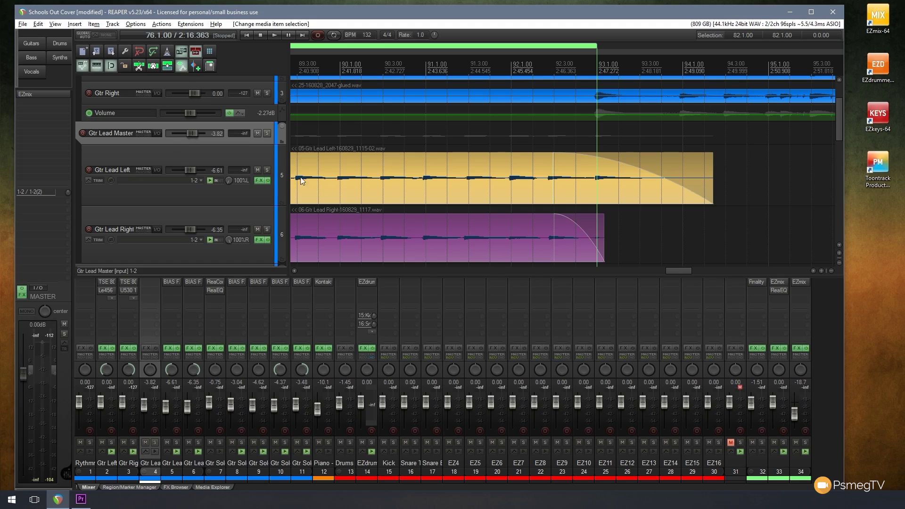
click(398, 163)
drag(406, 164, 409, 165)
Return the yellow item to start at 76.1.00, aligned with the purple item, and toggle ripple editing.
drag(680, 272, 615, 272)
mouse_move(586, 166)
mouse_down()
mouse_move(600, 162)
mouse_move(556, 165)
mouse_move(578, 165)
mouse_up()
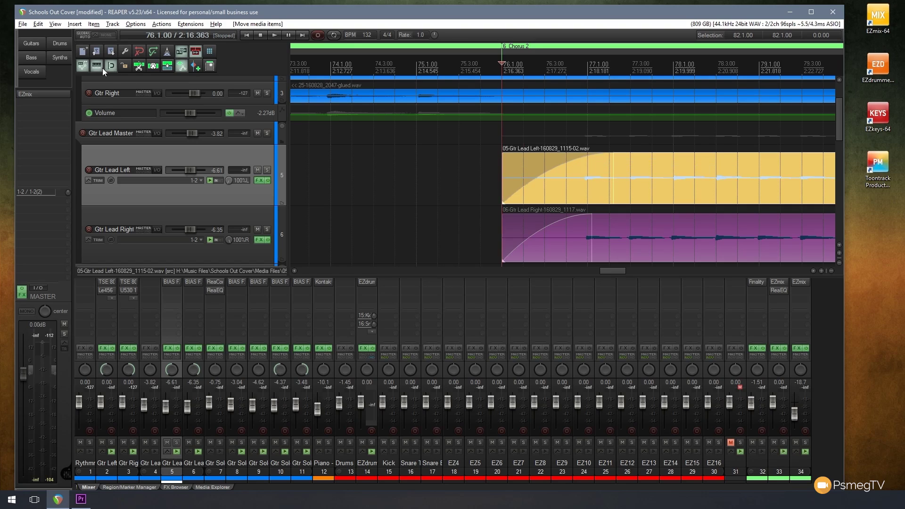
drag(614, 170, 593, 165)
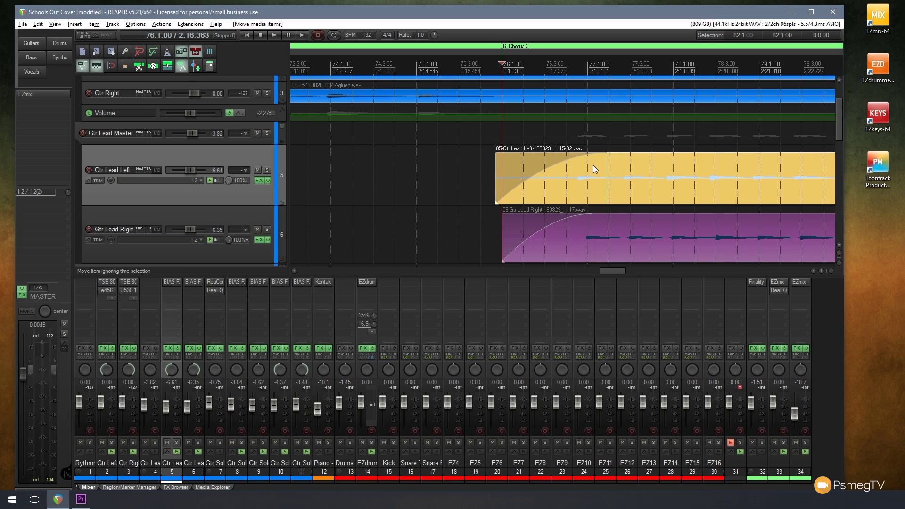
drag(593, 165, 600, 166)
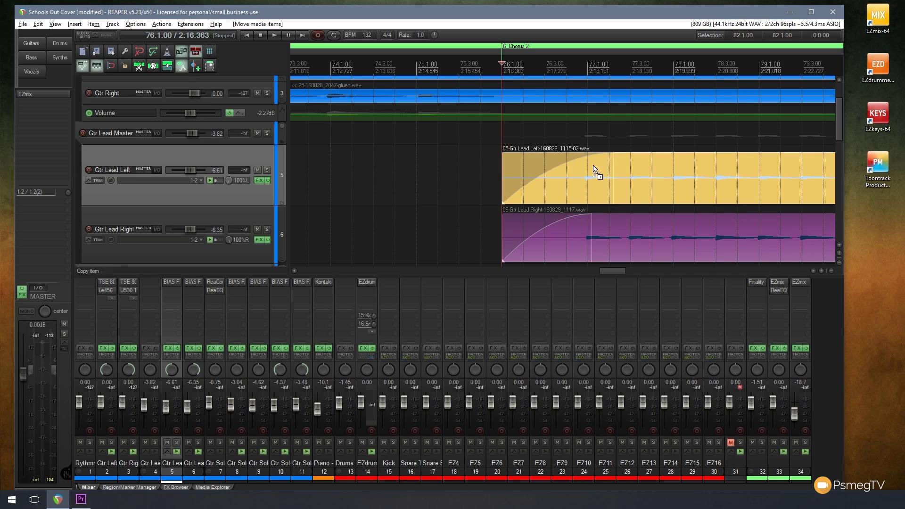
click(114, 66)
Trim the purple Gtr Lead Right item's start later to 76.1.41.
drag(840, 129, 841, 151)
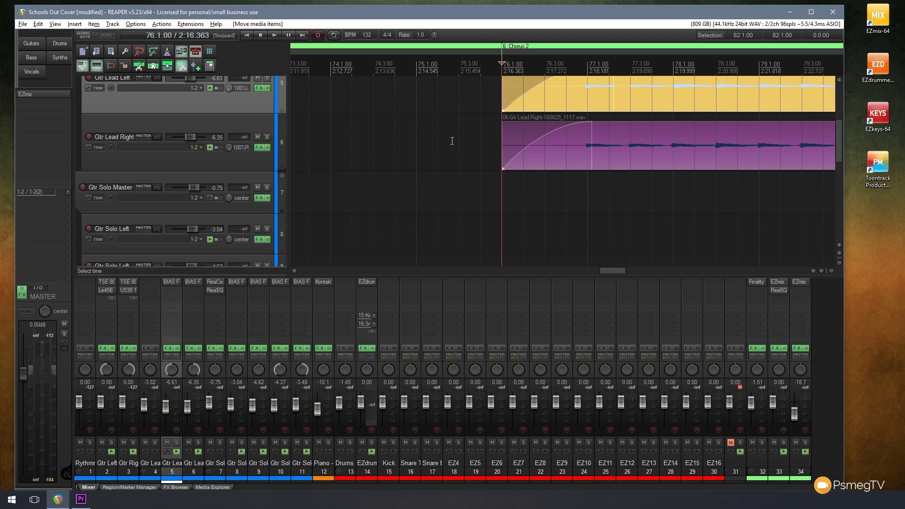
drag(502, 140, 511, 140)
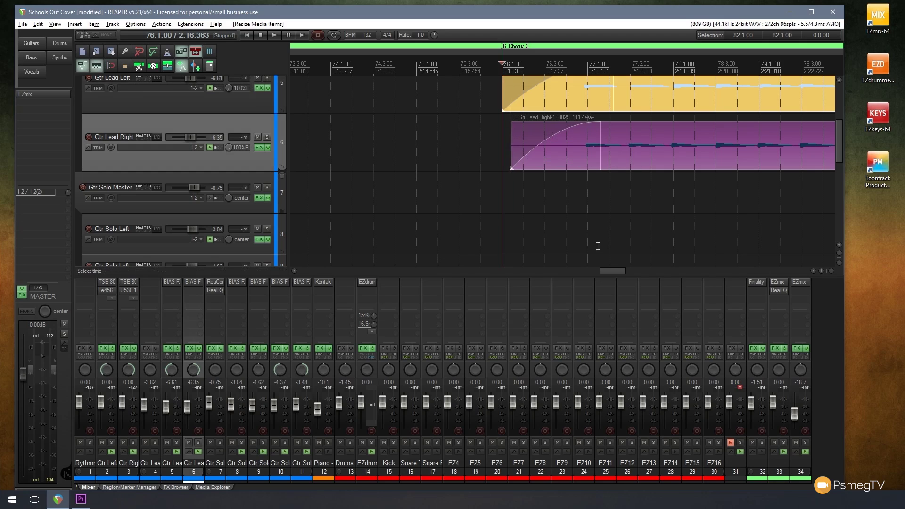
drag(611, 269, 685, 269)
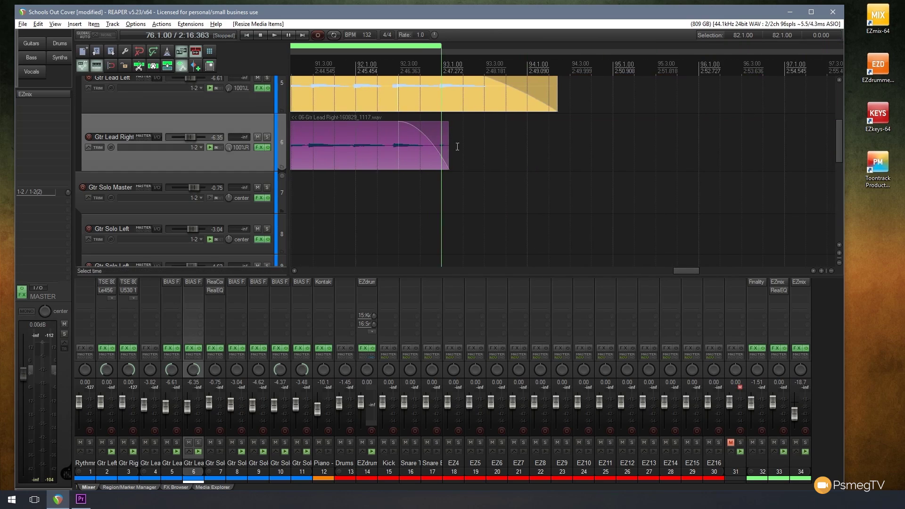
drag(449, 144, 451, 144)
drag(690, 270, 617, 270)
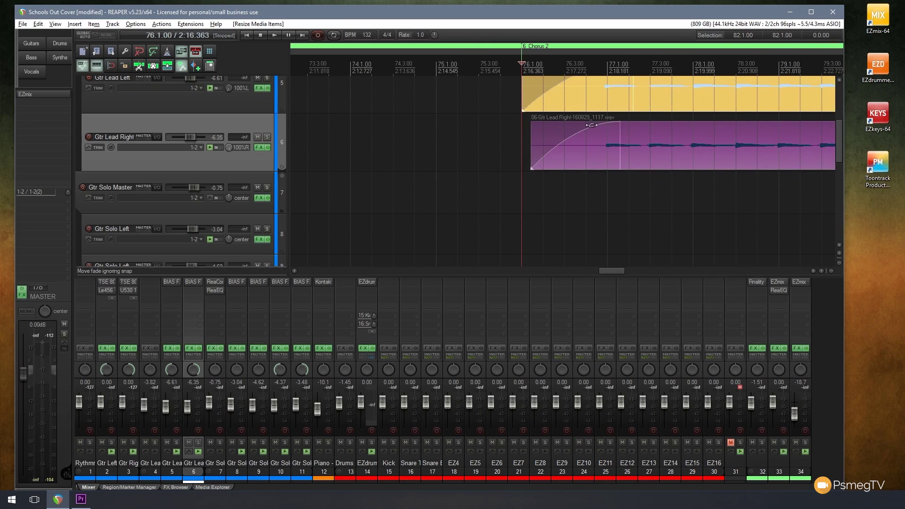
Undo a trial move of the purple item onto track 7, then switch item locking on.
click(711, 141)
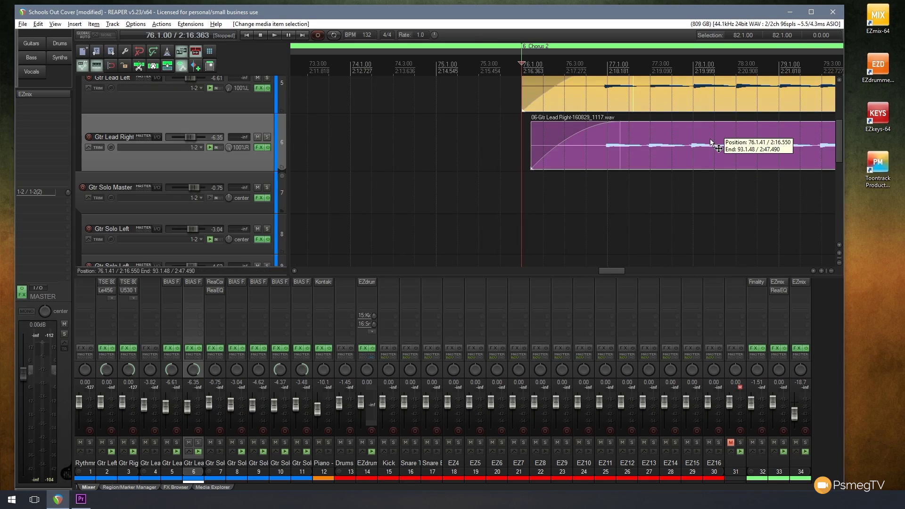
drag(711, 140, 700, 186)
key(ctrl+z)
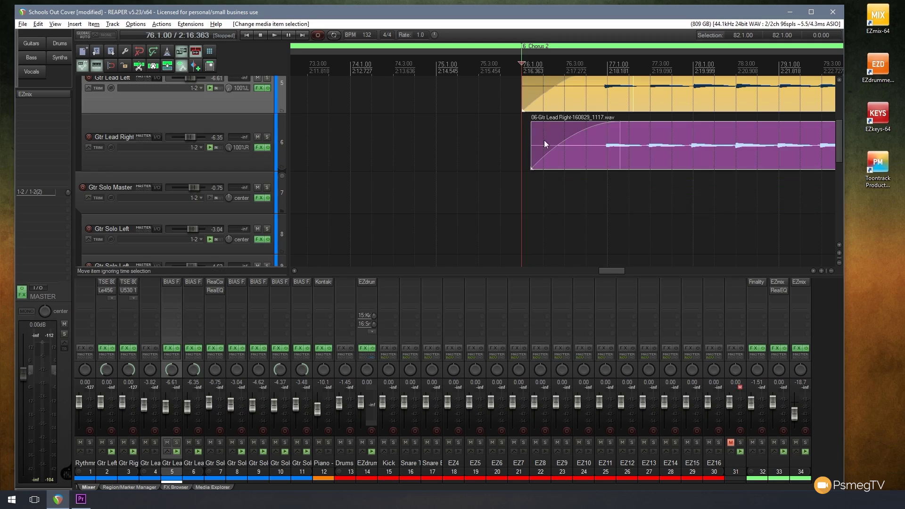
click(124, 69)
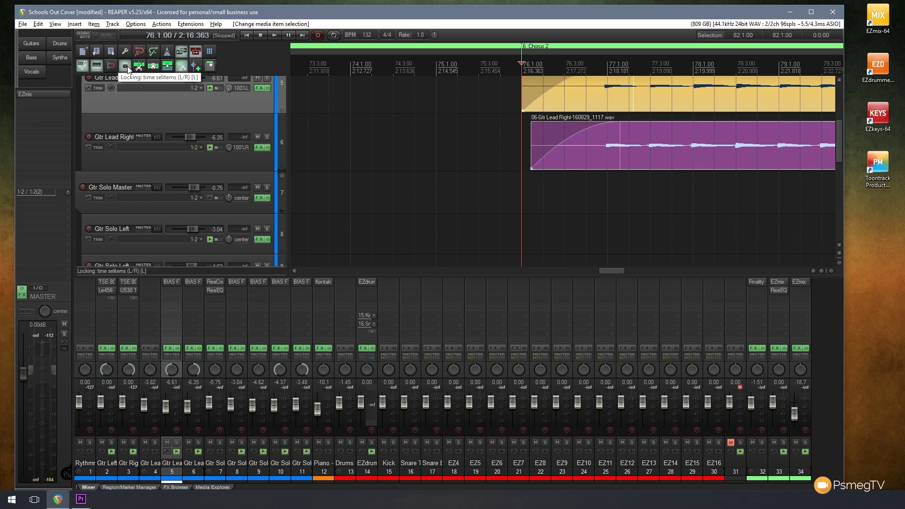
right_click(128, 69)
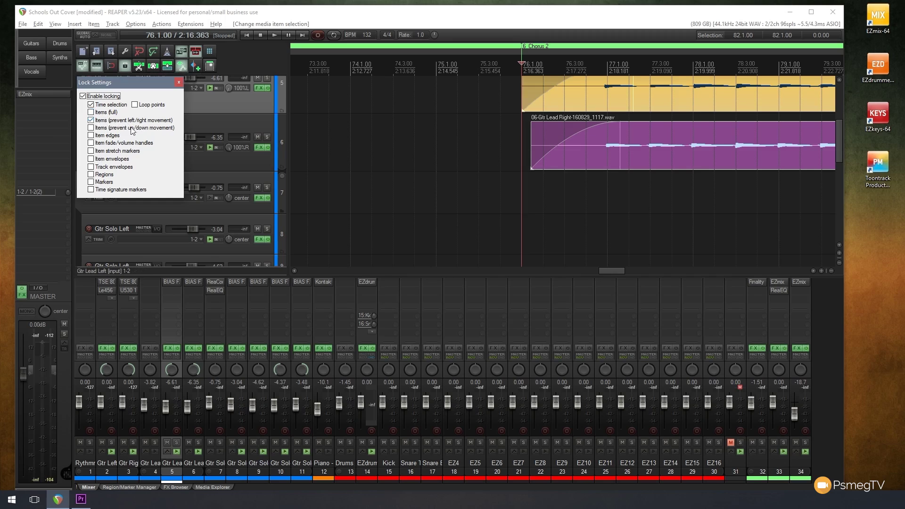
Lock items against left/right movement in Lock Settings and confirm the purple item won't shift sideways.
click(101, 120)
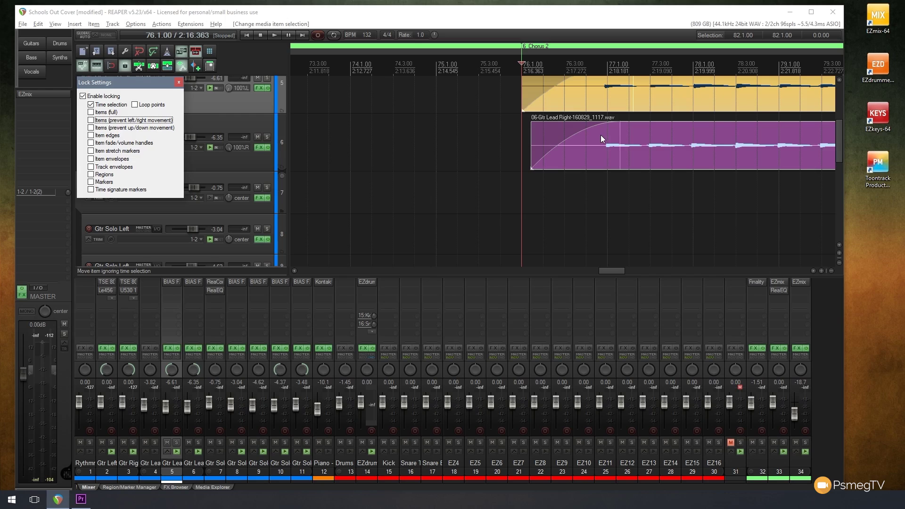
drag(601, 135, 572, 149)
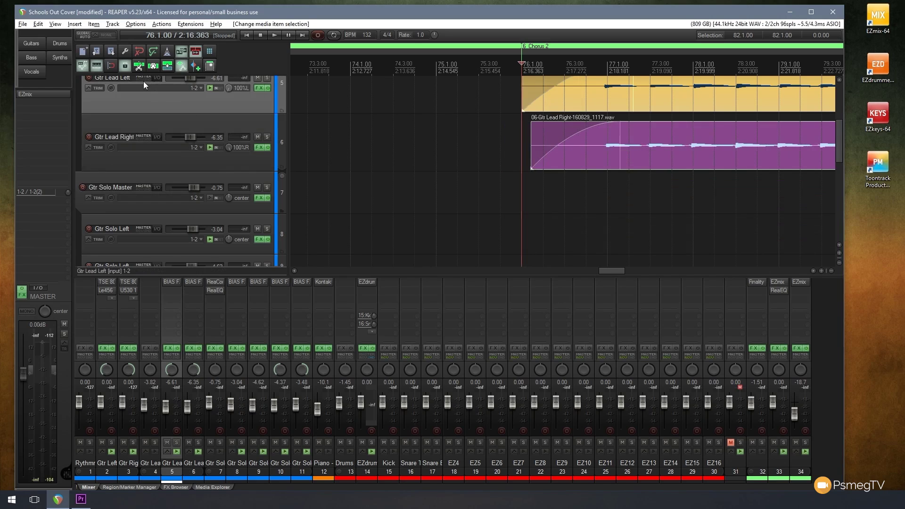
right_click(126, 66)
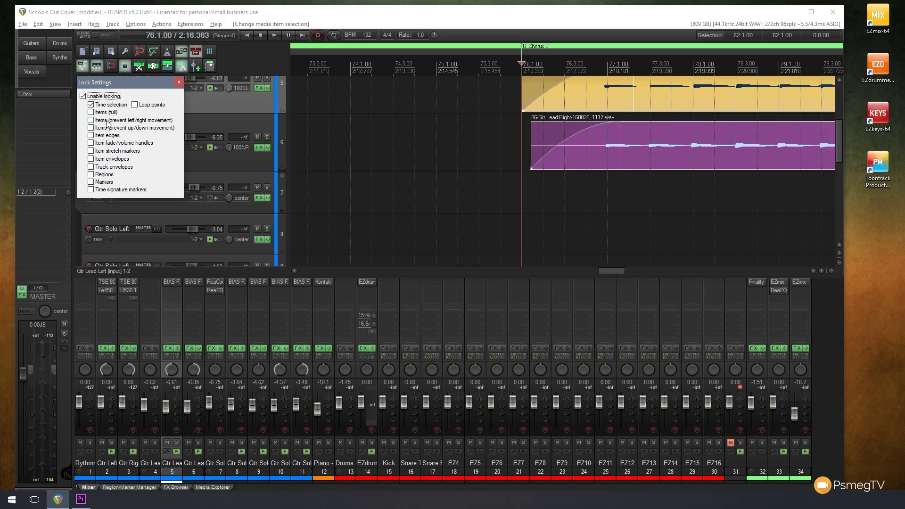
click(107, 122)
drag(610, 134, 643, 160)
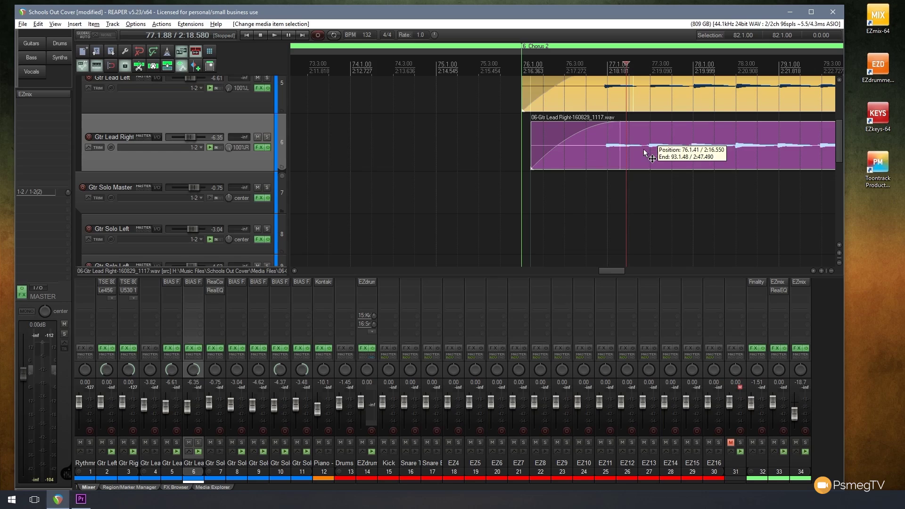
Ctrl-drag the Gtr Lead Right item onto track 7, placing a copy at 76.1.41.
mouse_move(644, 152)
mouse_down()
mouse_move(644, 183)
mouse_move(646, 144)
mouse_up()
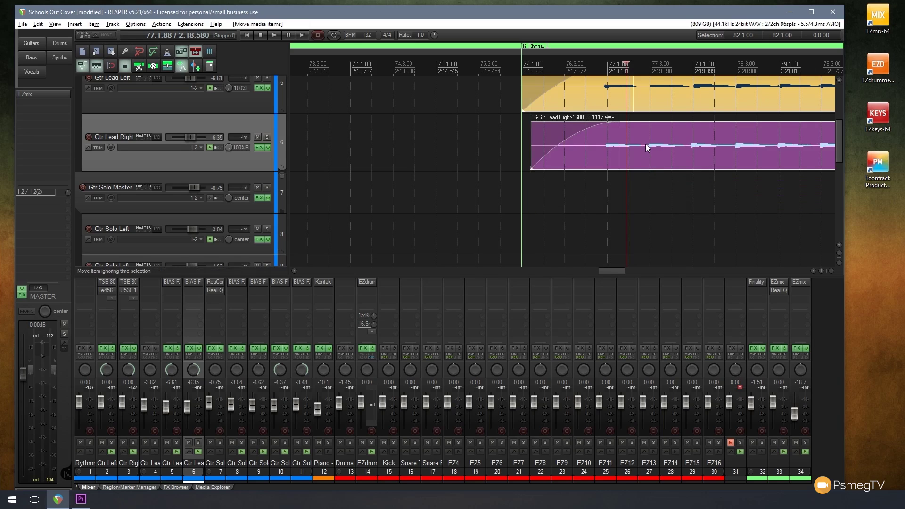
key(ctrl)
drag(644, 133, 646, 181)
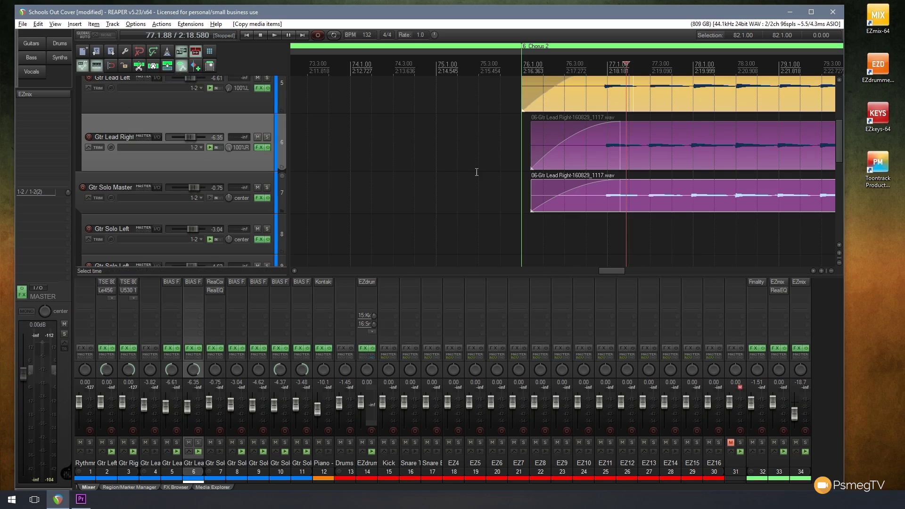
mouse_move(658, 188)
mouse_down()
mouse_move(627, 188)
mouse_move(661, 193)
mouse_up()
key(Up)
right_click(121, 69)
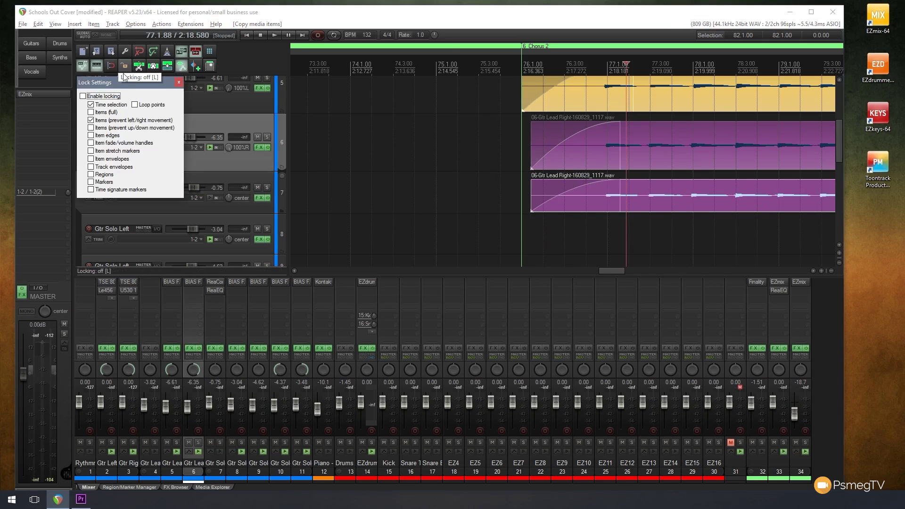
Switch the item lock from preventing left/right movement to preventing up/down movement, with locking on.
click(102, 121)
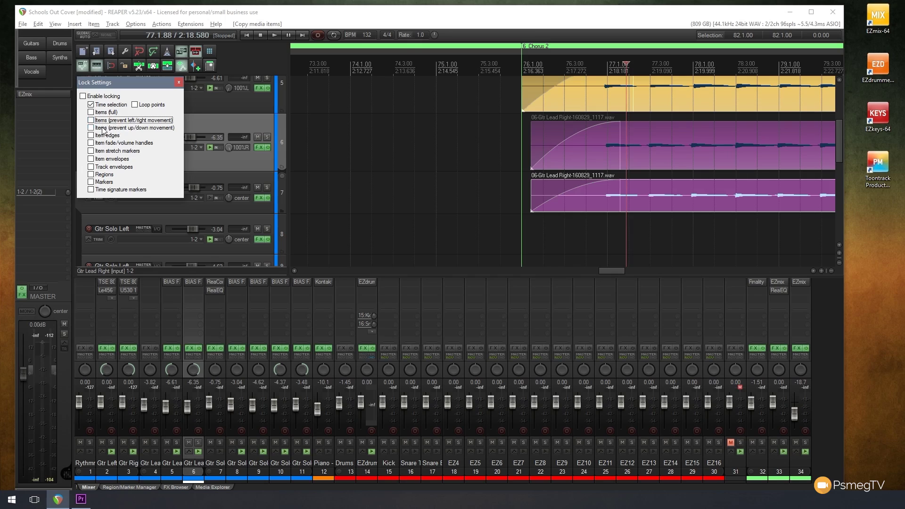
click(102, 128)
click(83, 96)
mouse_move(648, 189)
mouse_down()
mouse_move(503, 189)
mouse_move(636, 189)
mouse_move(678, 207)
mouse_move(622, 213)
mouse_move(648, 222)
mouse_move(658, 191)
mouse_move(669, 222)
mouse_move(643, 194)
mouse_move(646, 202)
mouse_up()
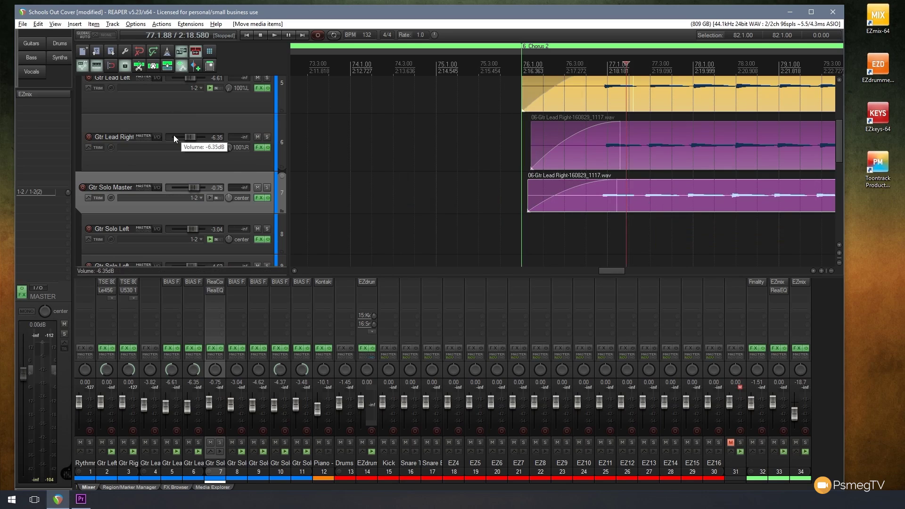
Turn snapping on and snap the track 7 copy back under the original.
right_click(124, 69)
click(243, 58)
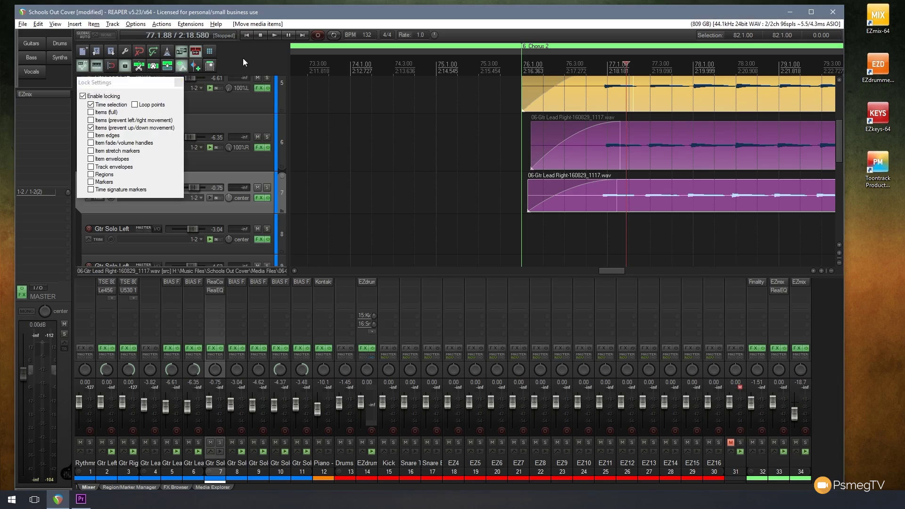
click(109, 69)
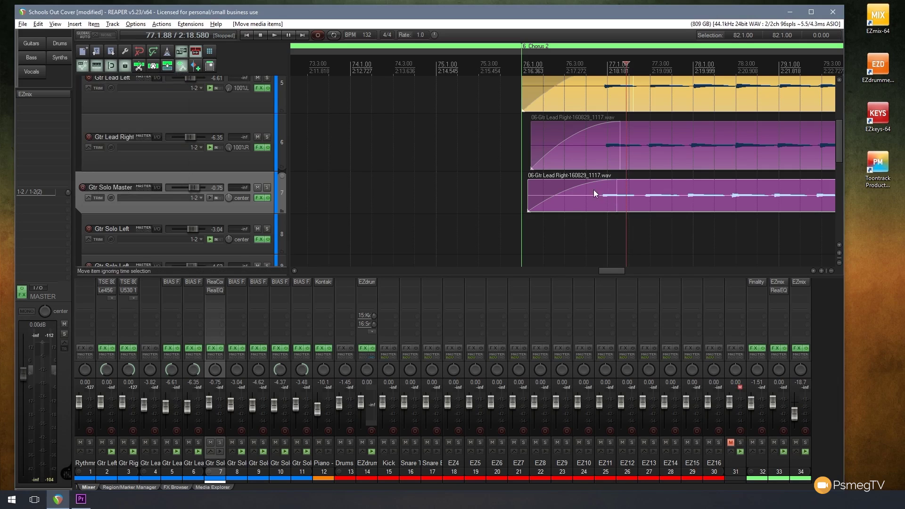
mouse_move(593, 189)
mouse_down()
mouse_move(616, 189)
mouse_move(500, 178)
mouse_move(631, 180)
mouse_move(592, 179)
mouse_up()
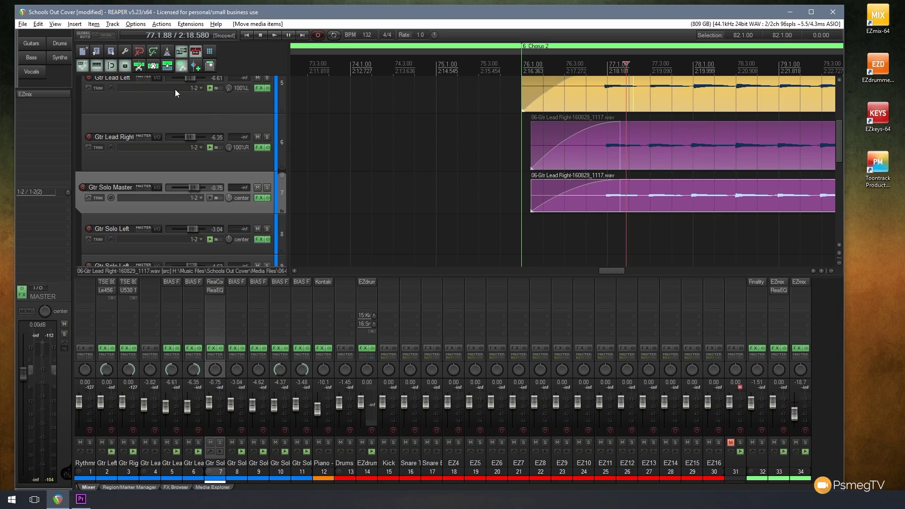
Replace the up/down item lock with a full item lock in Lock Settings.
right_click(126, 66)
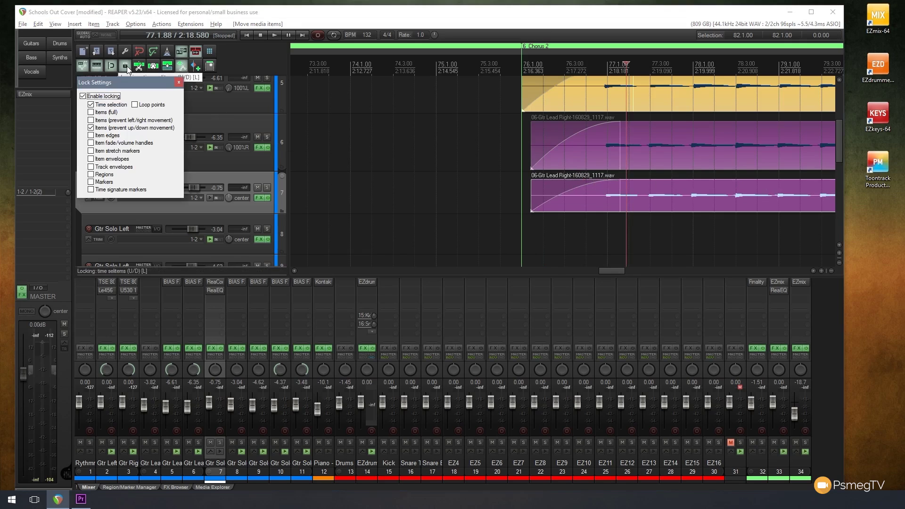
click(100, 129)
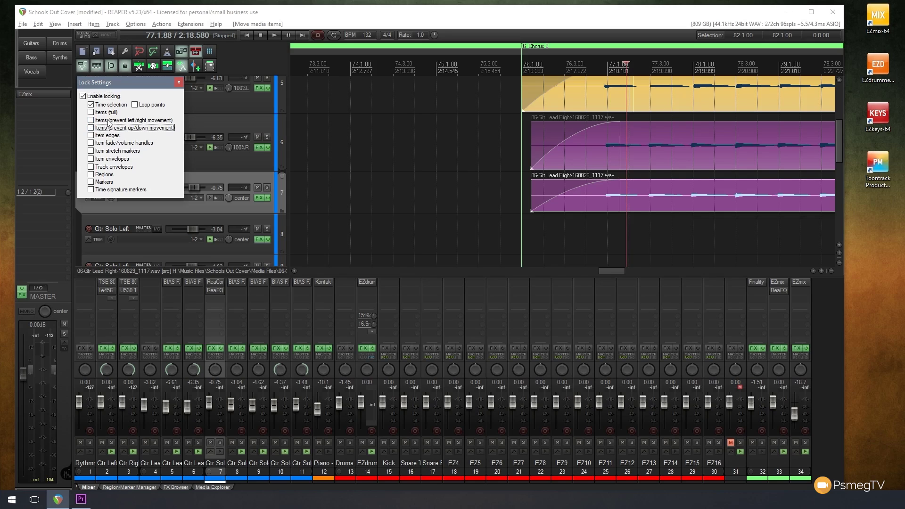
click(98, 114)
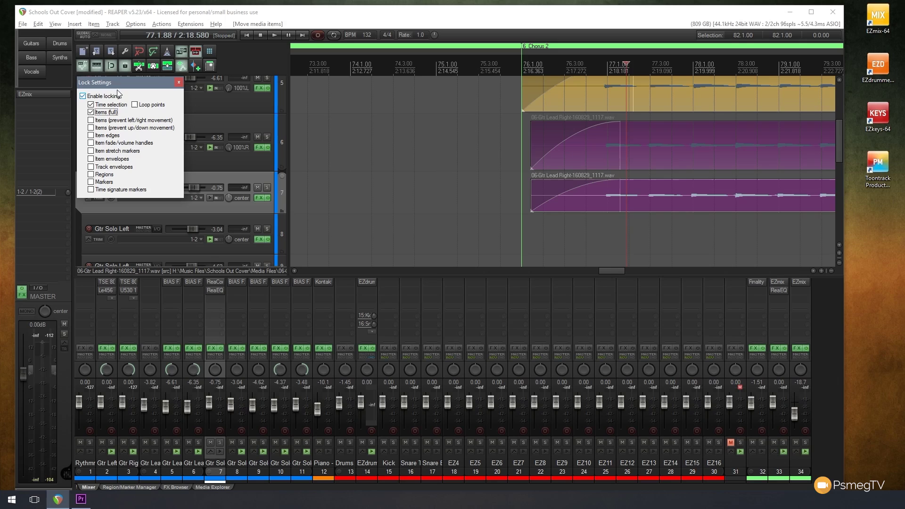
Clear the Items (full) lock in Lock Settings and switch locking off.
click(122, 67)
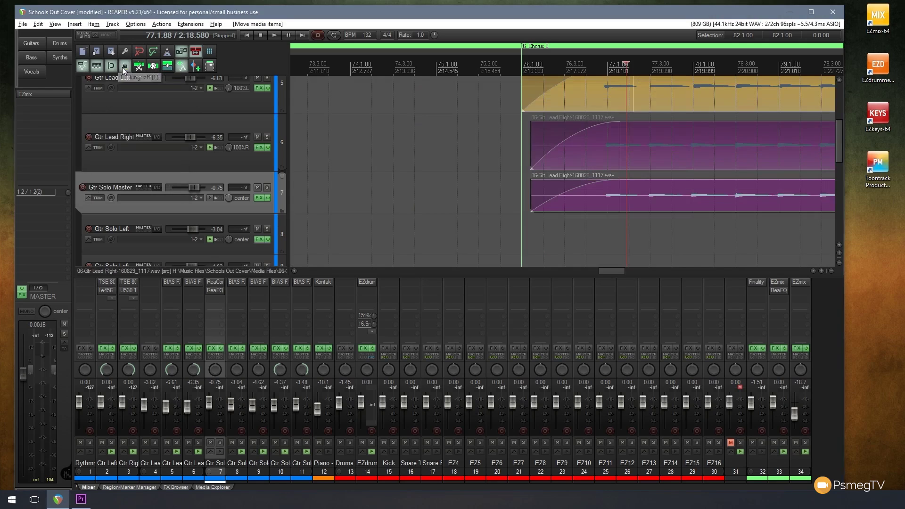
click(122, 67)
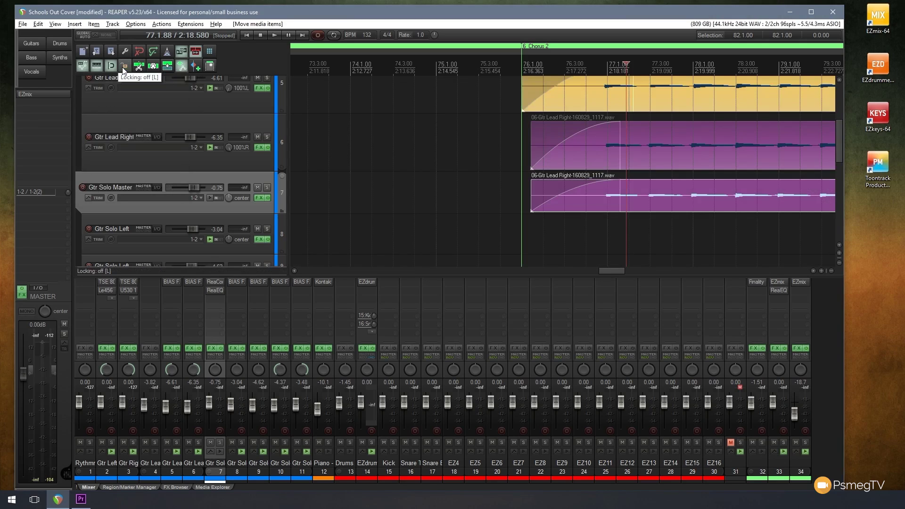
click(123, 67)
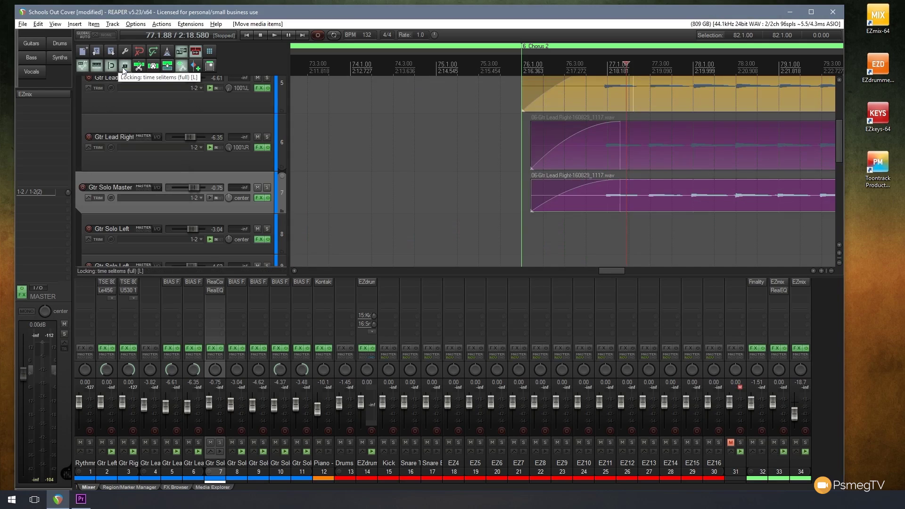
right_click(123, 68)
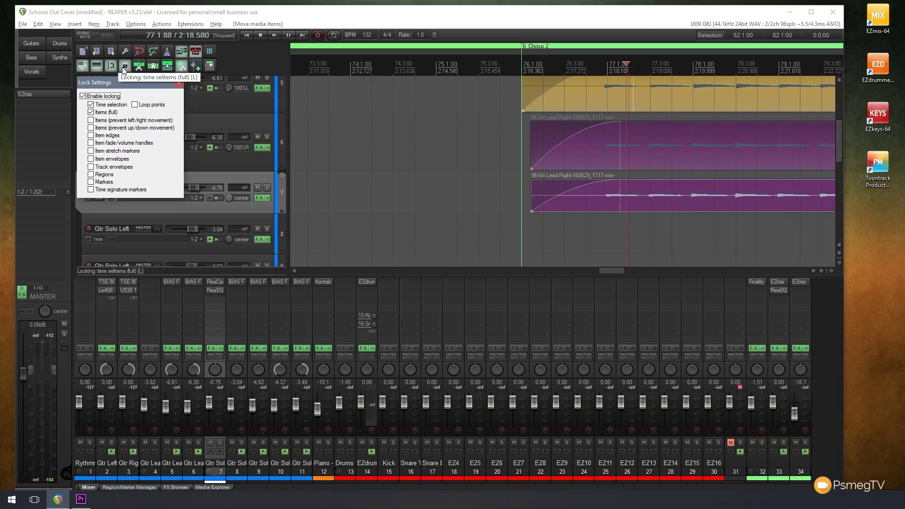
click(106, 113)
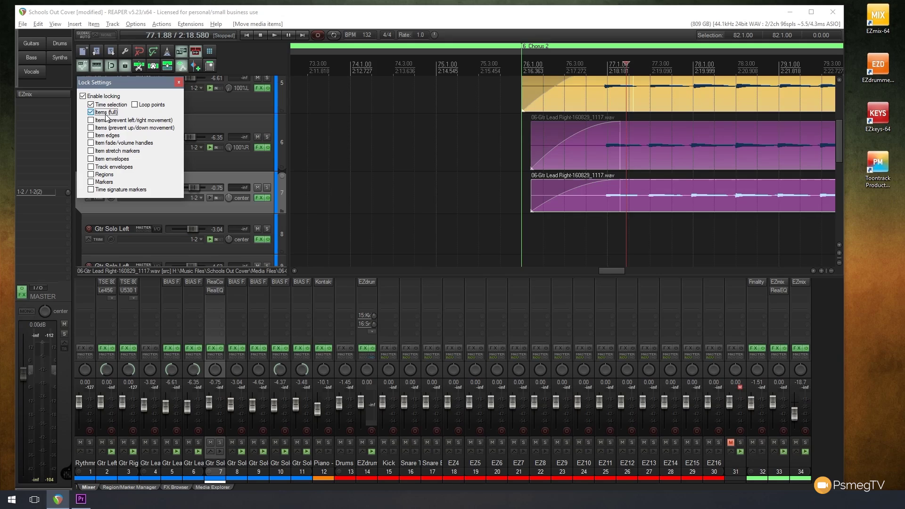
click(124, 66)
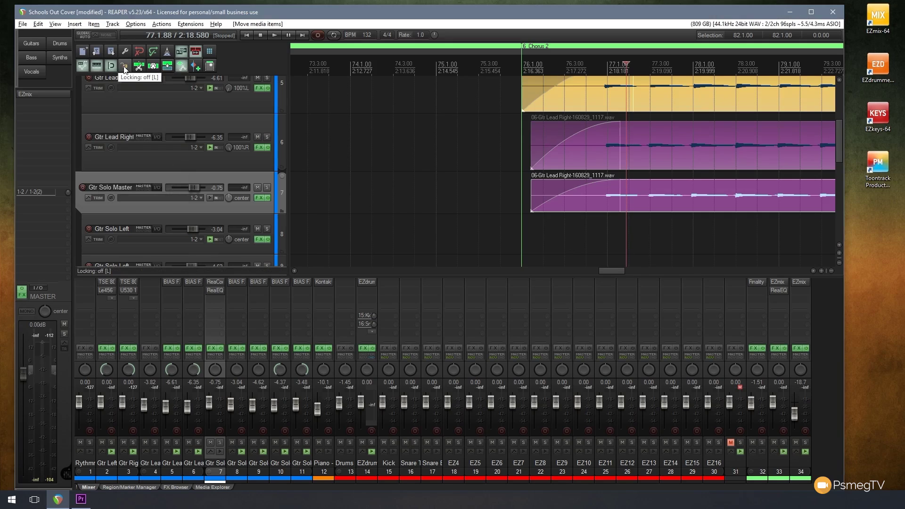
scroll(468, 198, down, 5)
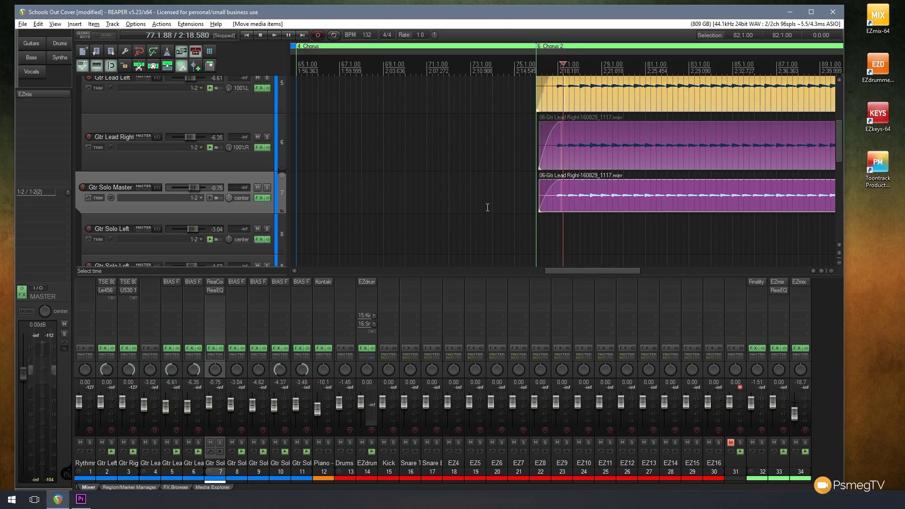
Zoom the arrange view out horizontally to see the arrangement around Chorus 2.
scroll(487, 207, down, 4)
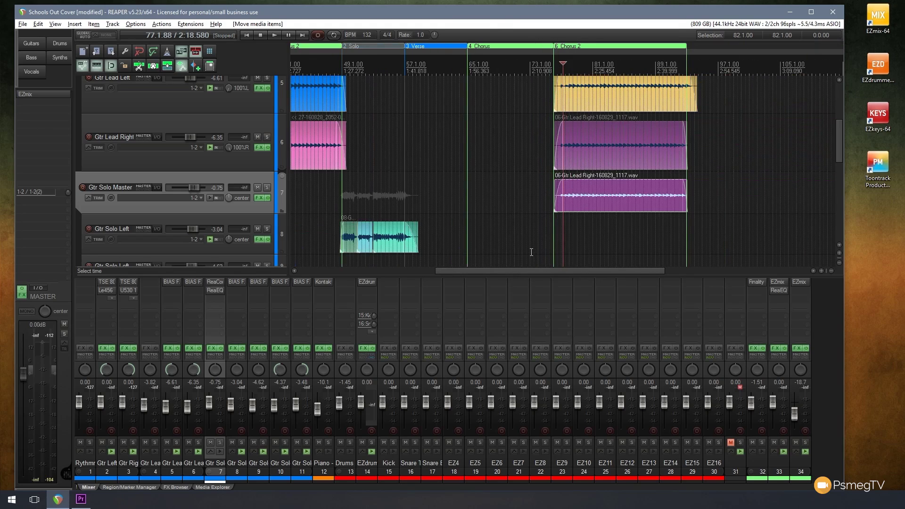